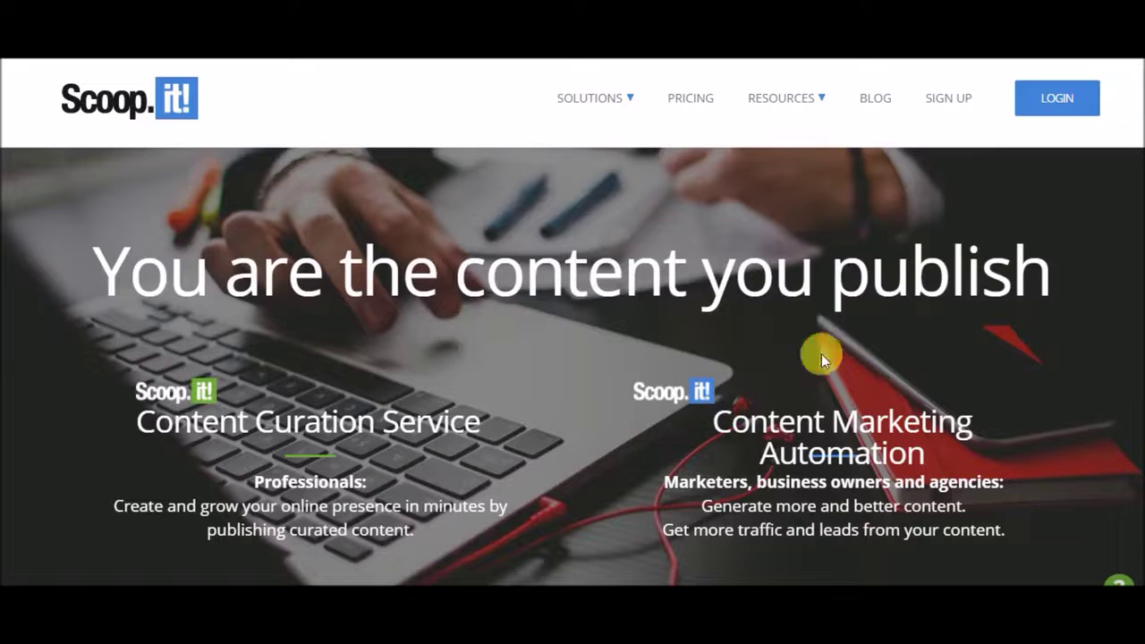
Open the account sign-in page with the LOGIN button at the top right.
click(1053, 111)
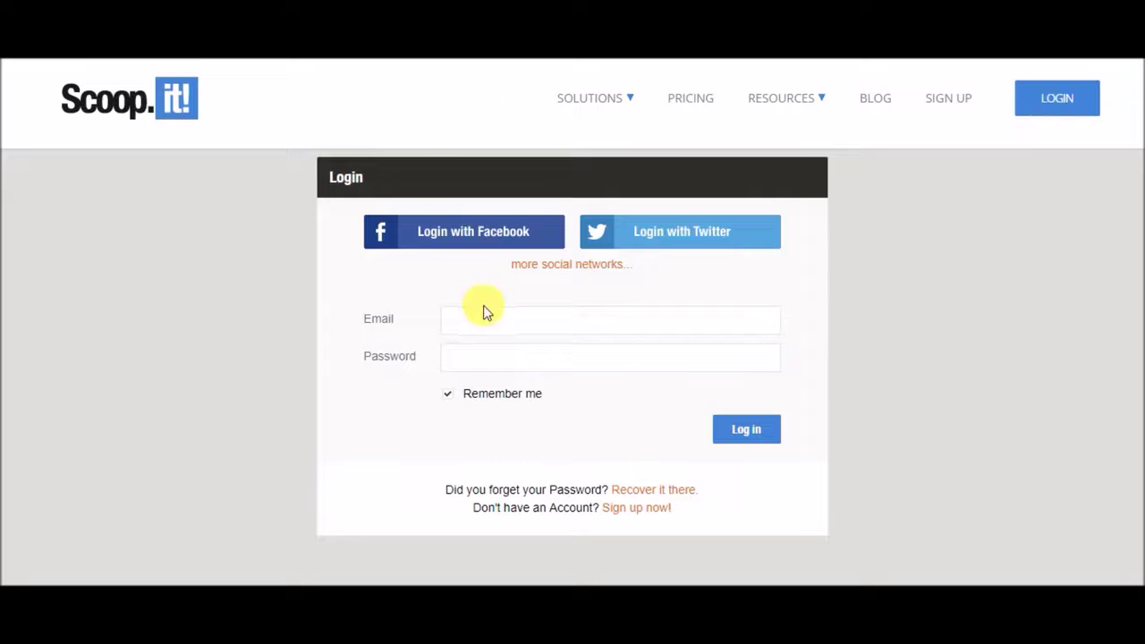
Sign in with the saved e-mail suggestion and the account password.
click(487, 318)
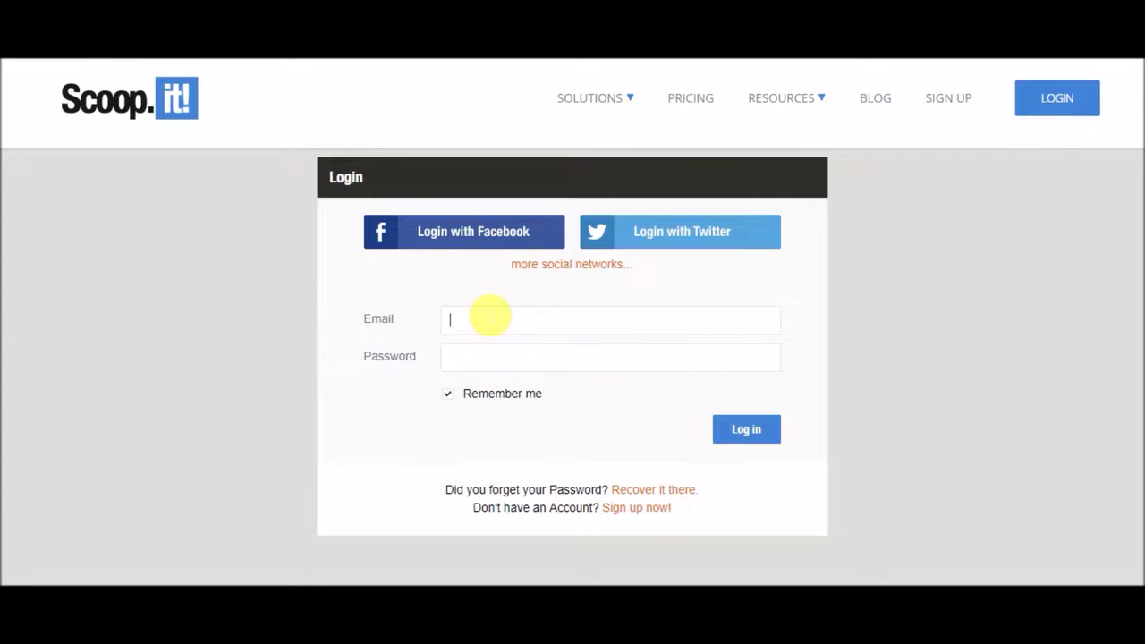
text(en)
key(Down)
key(Return)
key(Tab)
text(••••••••)
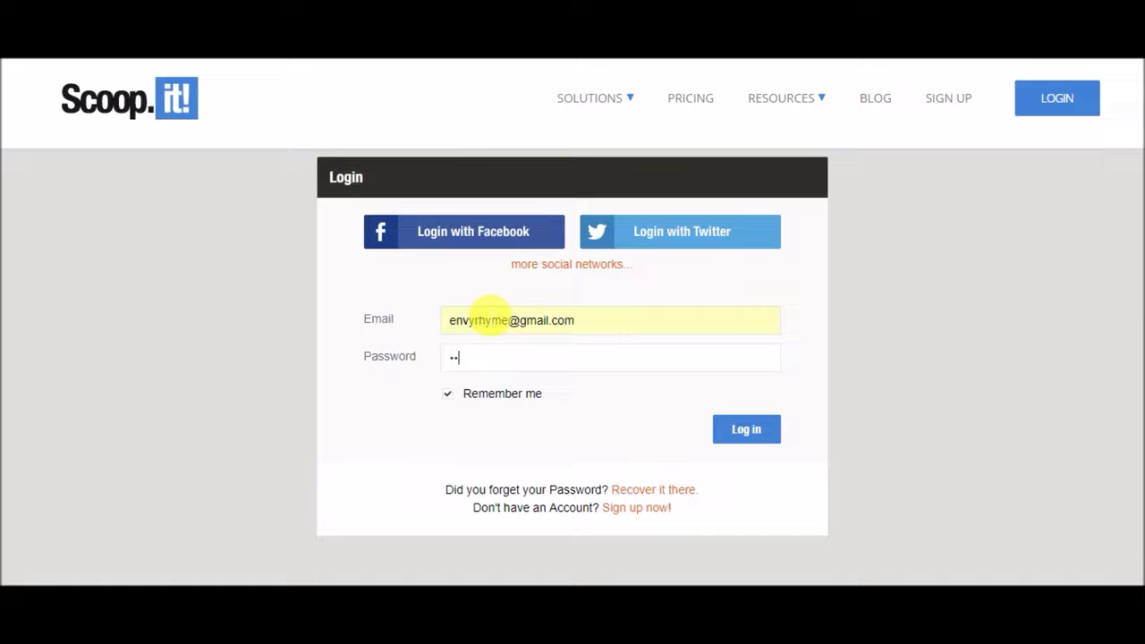
text(••••••)
key(Return)
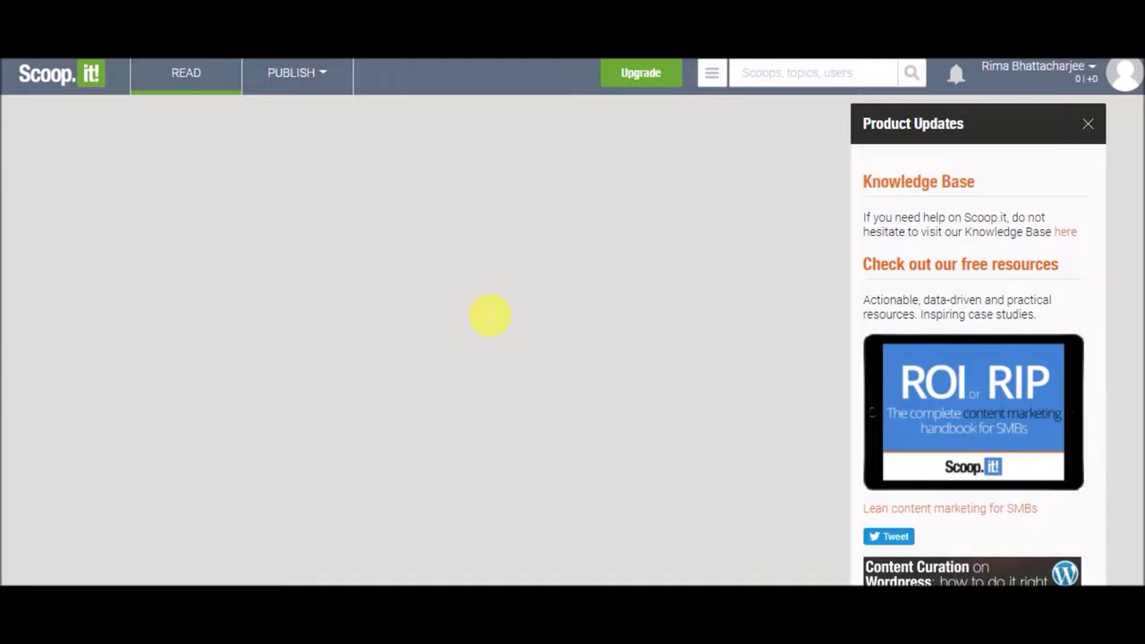
scroll(492, 314, down, 1)
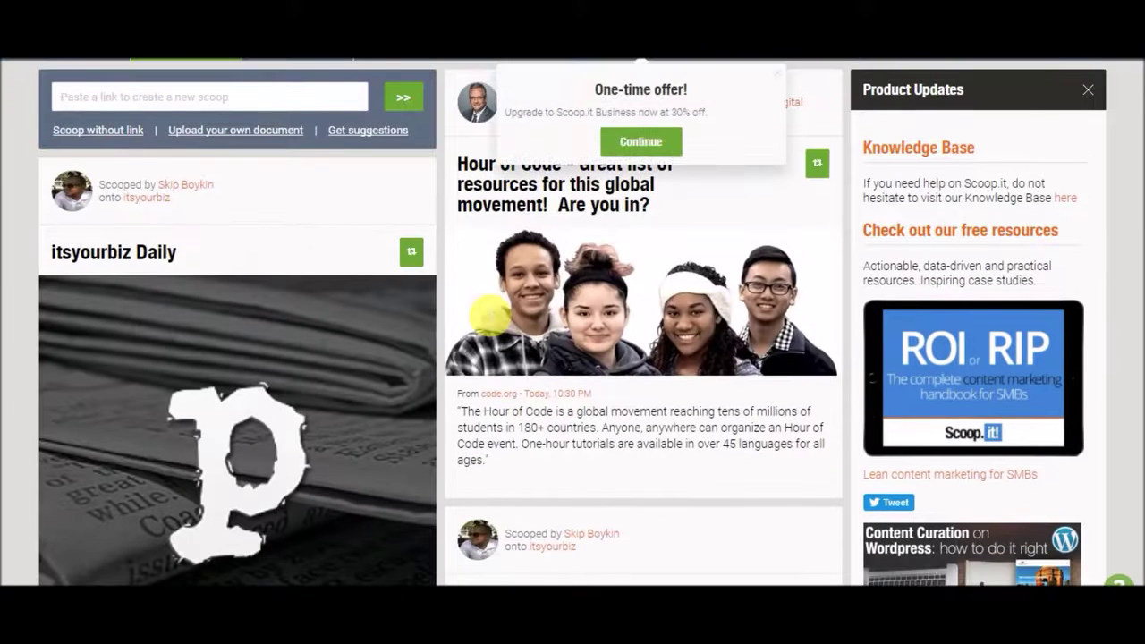
scroll(490, 313, down, 6)
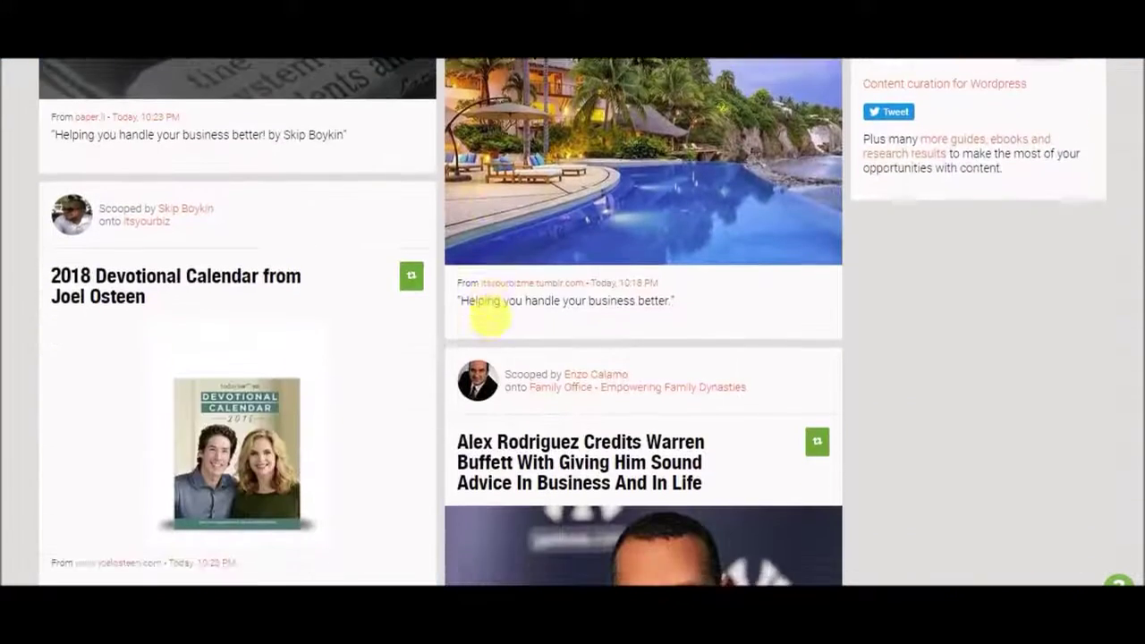
scroll(491, 313, up, 7)
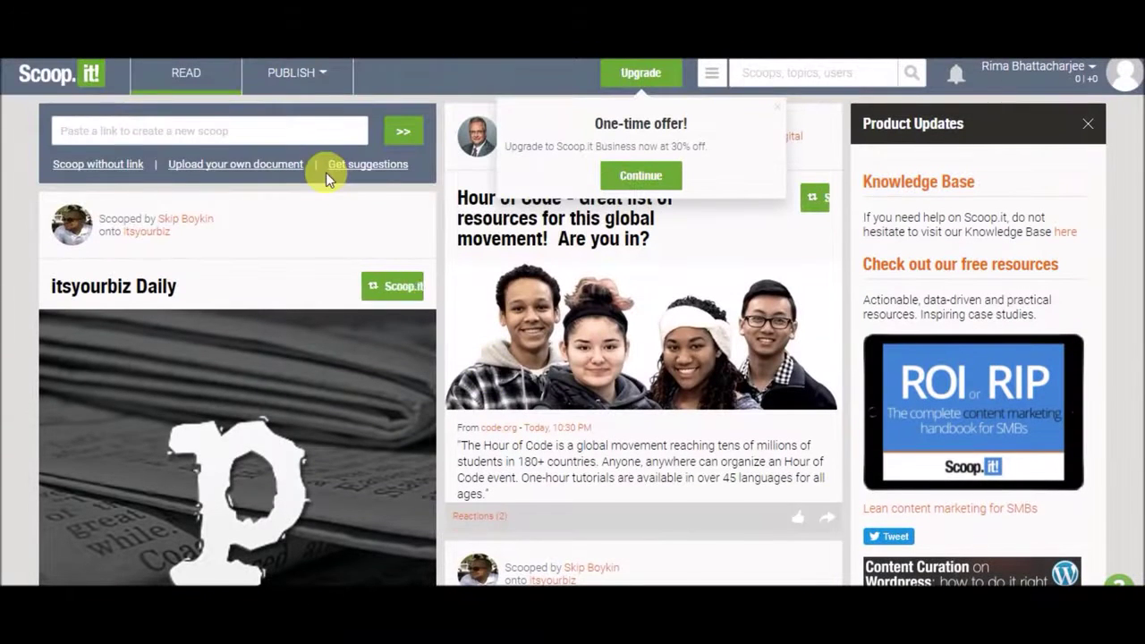
click(324, 77)
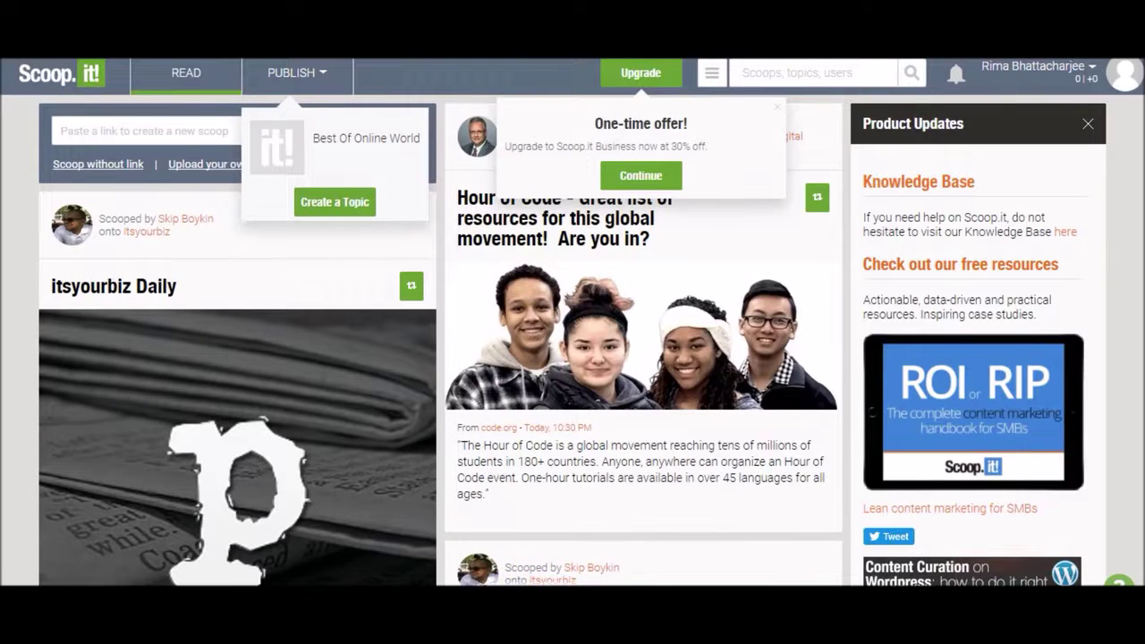
click(542, 570)
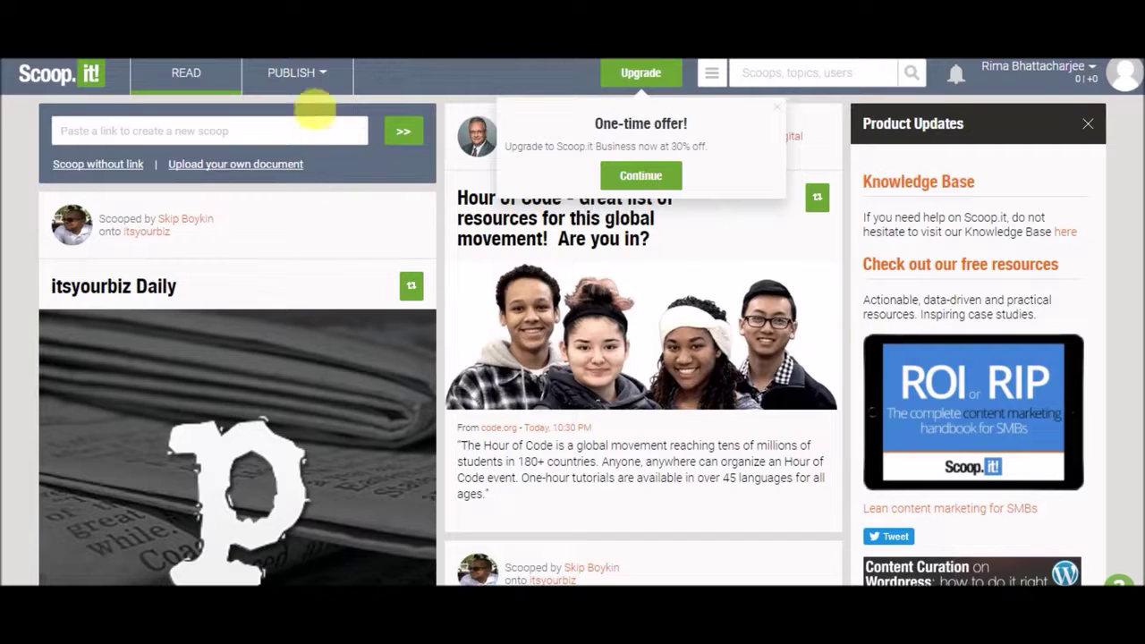
Create a first topic named 'Best Of Online World' from the PUBLISH menu.
click(319, 74)
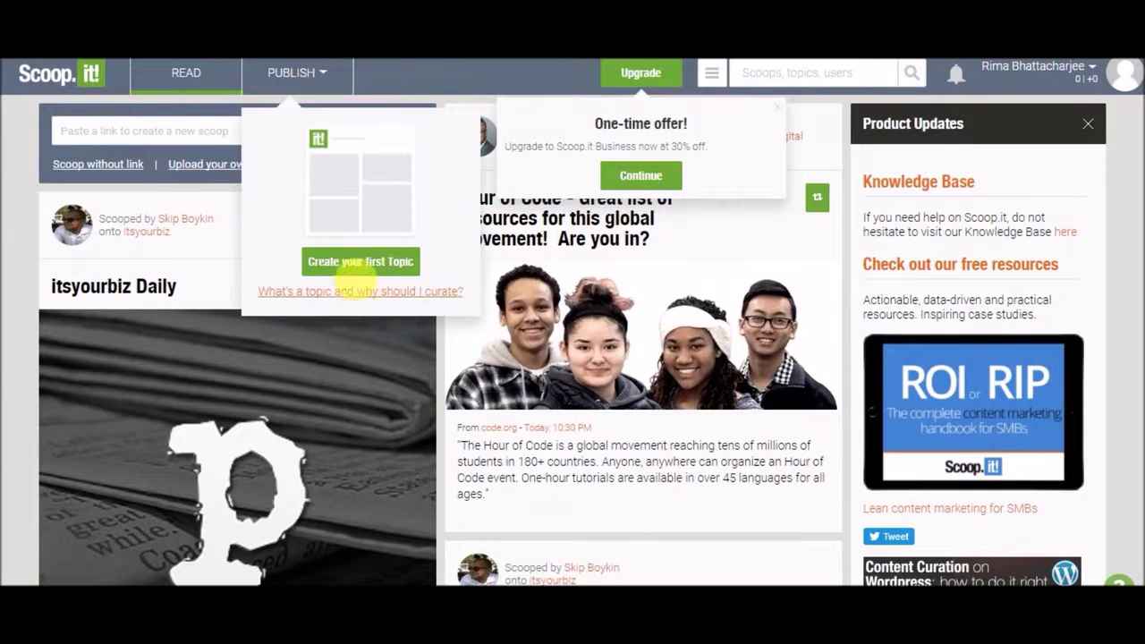
click(358, 271)
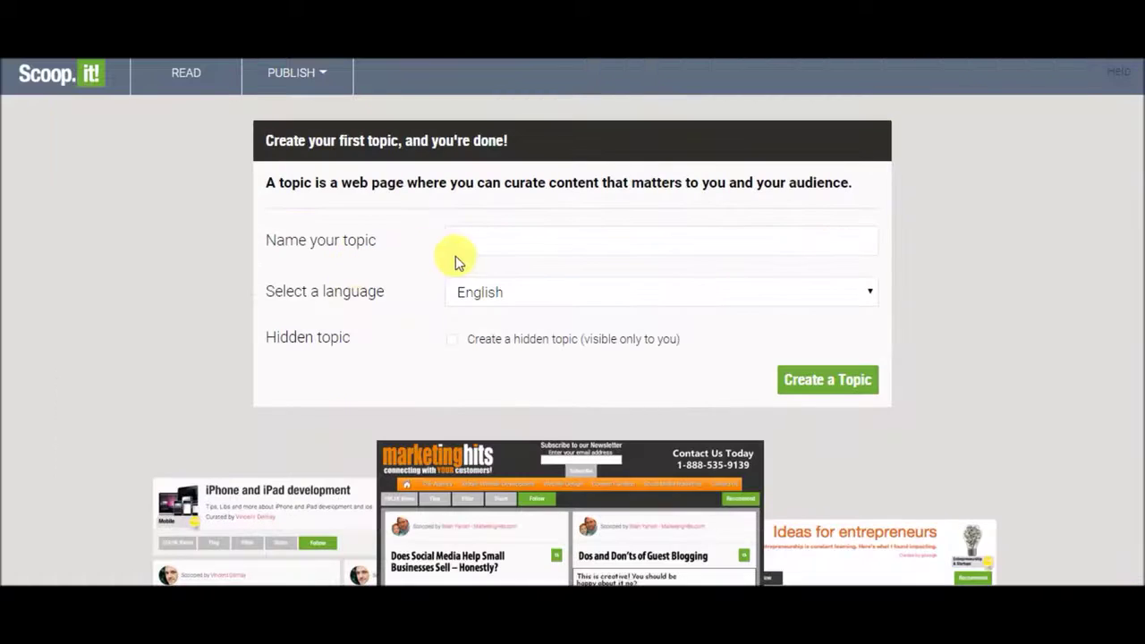
click(494, 245)
text(Best Of Online World)
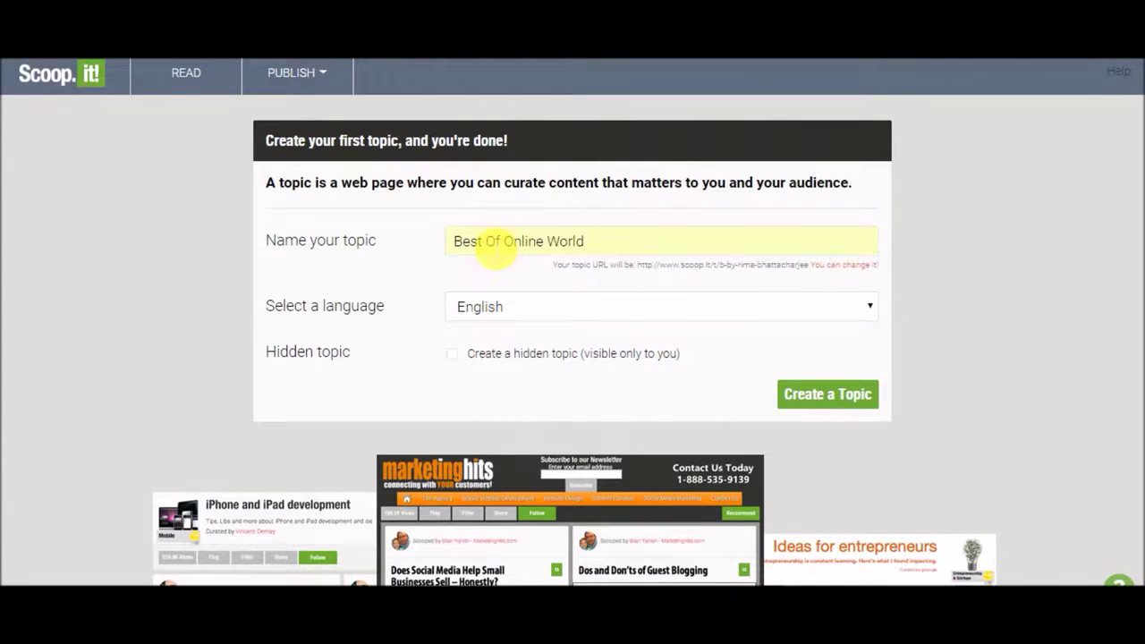
click(803, 403)
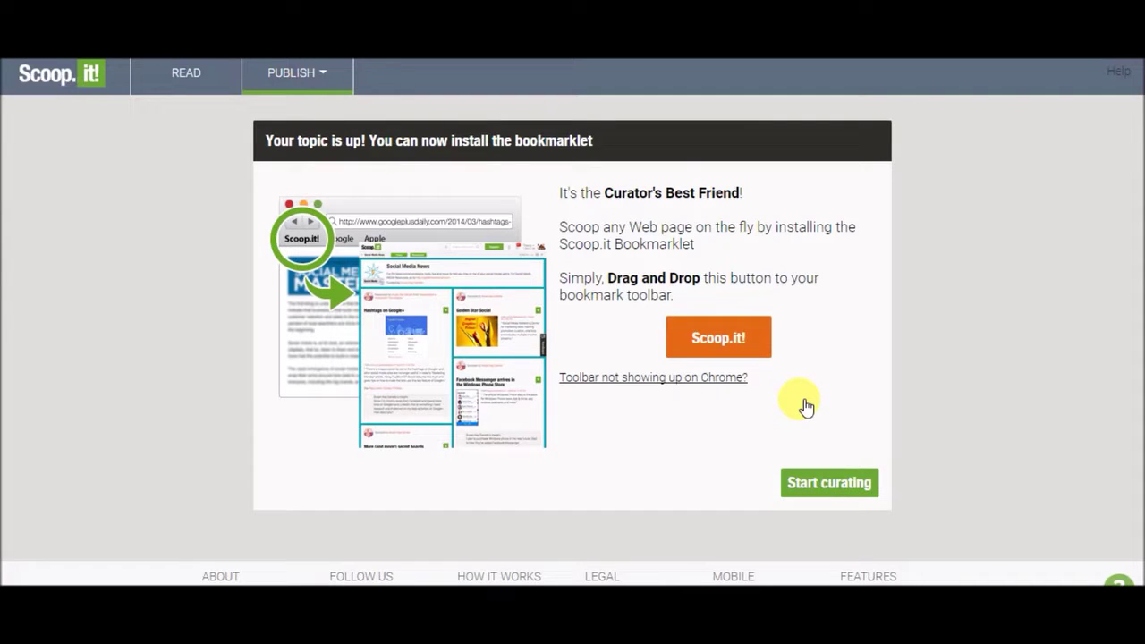
Start curating the new topic, finish the welcome tour, and close the Suggestions panel.
click(839, 486)
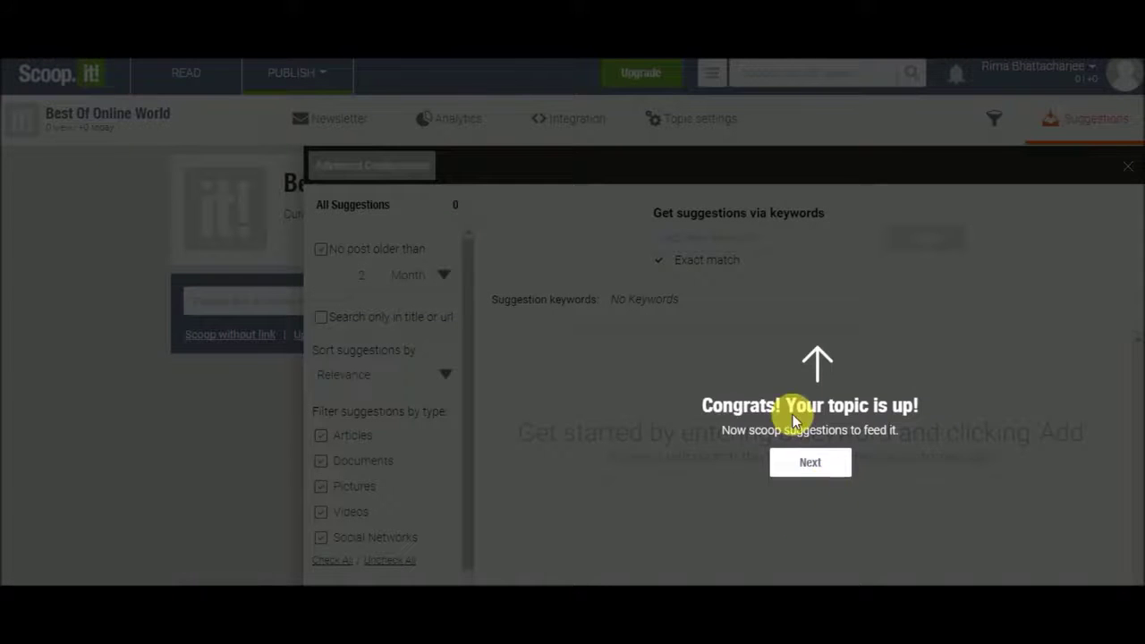
click(803, 462)
click(809, 449)
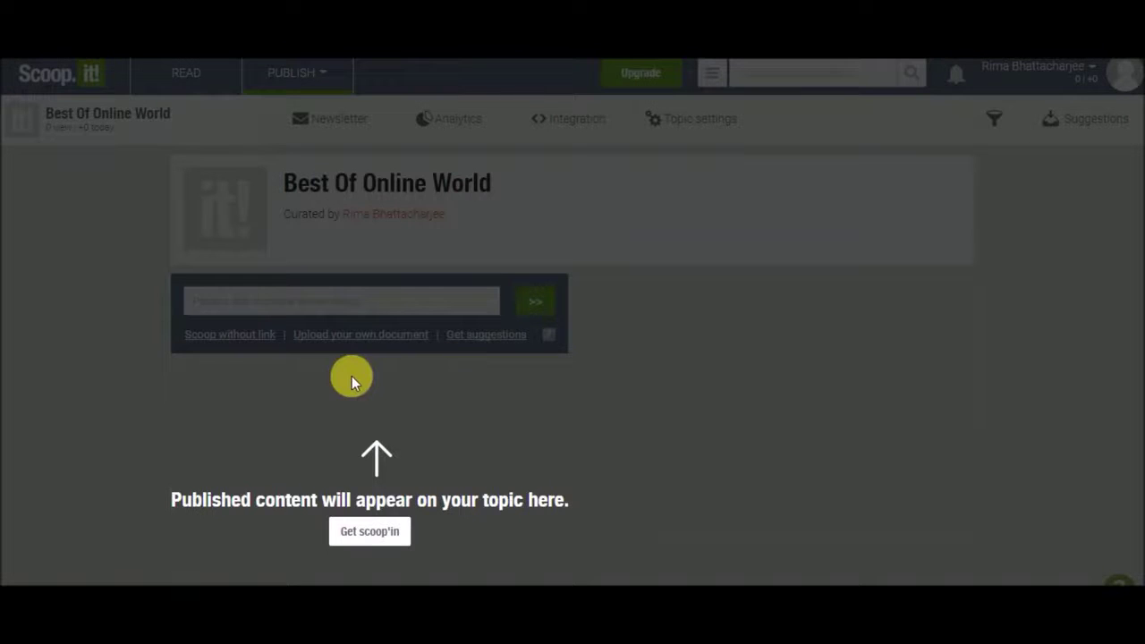
click(376, 534)
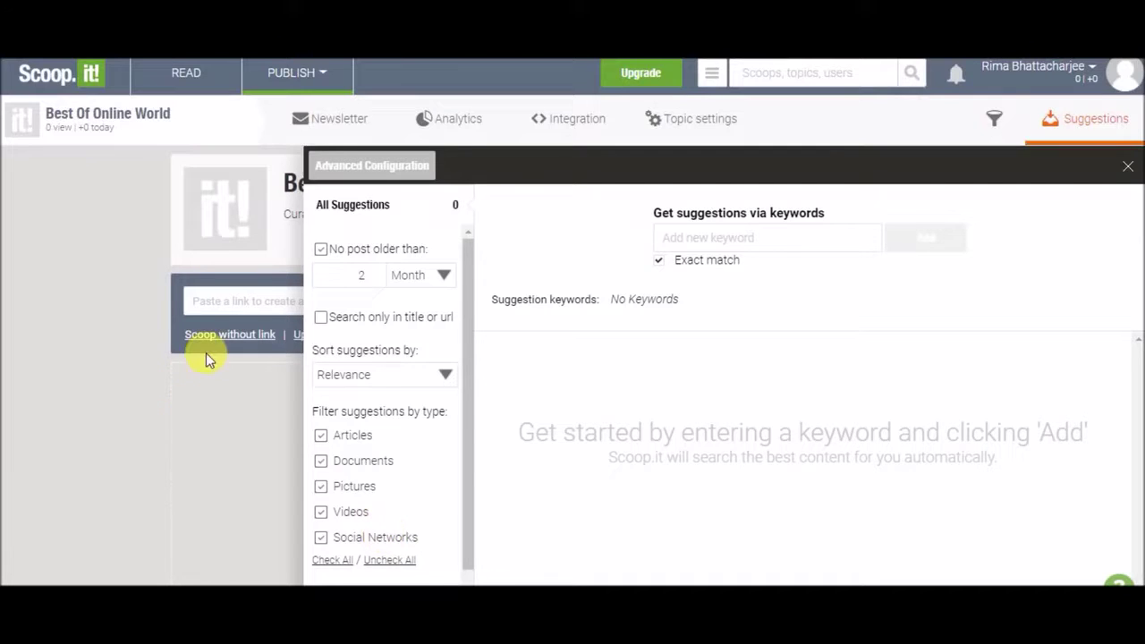
click(1129, 168)
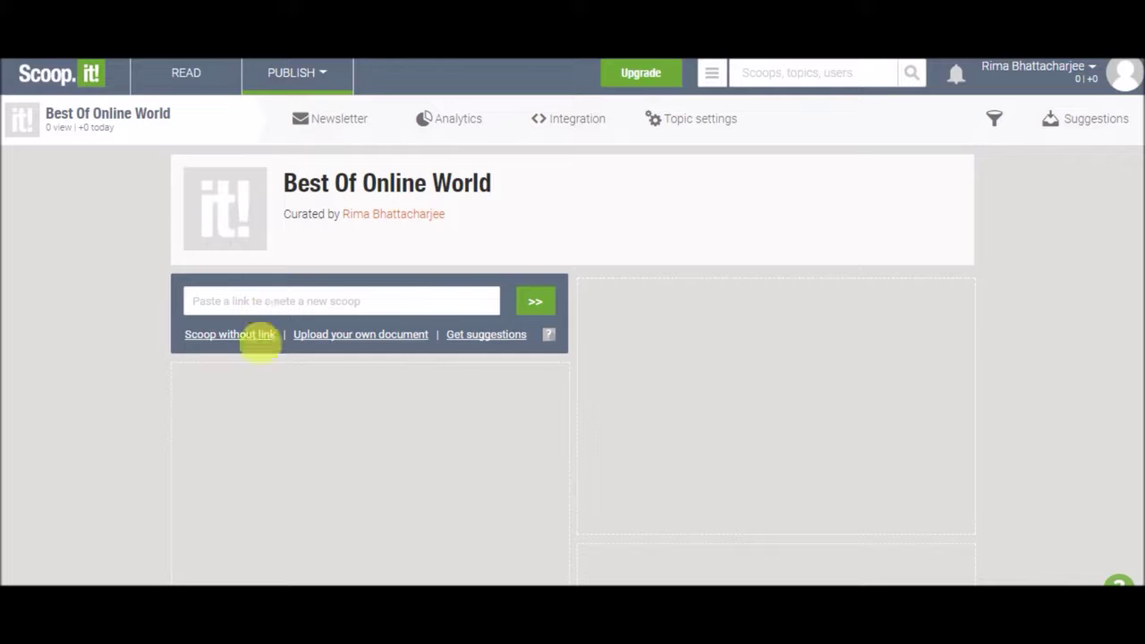
Paste the '3 Ways to Use How-To Videos to Sell More' article link to create a new scoop.
click(268, 301)
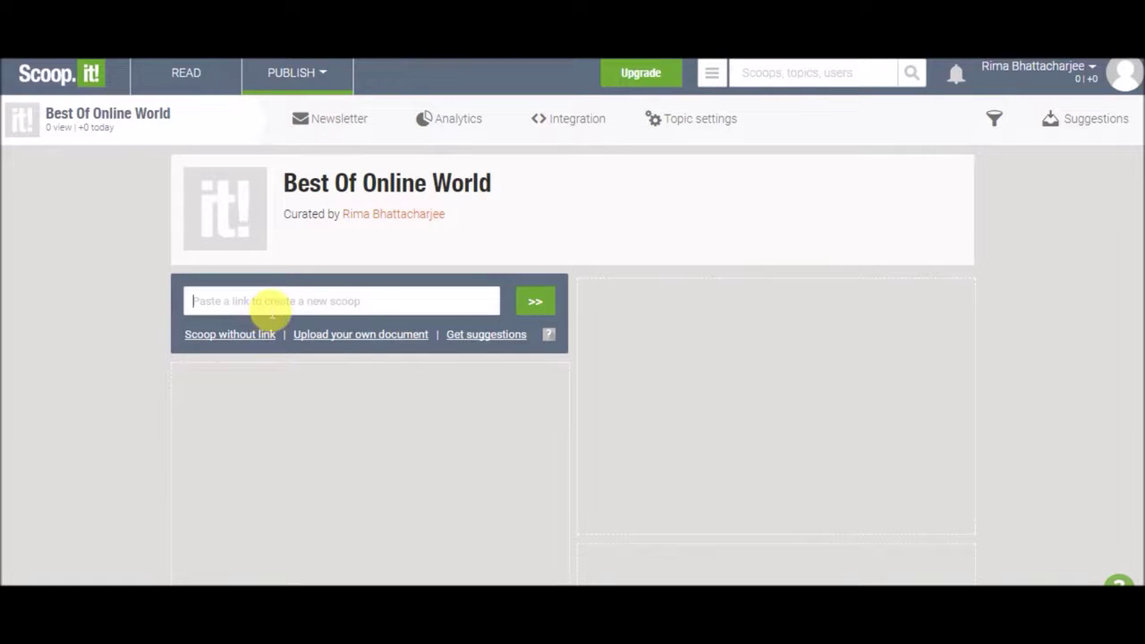
text(https://neilpatel.com/blog/create-how-to-videos/)
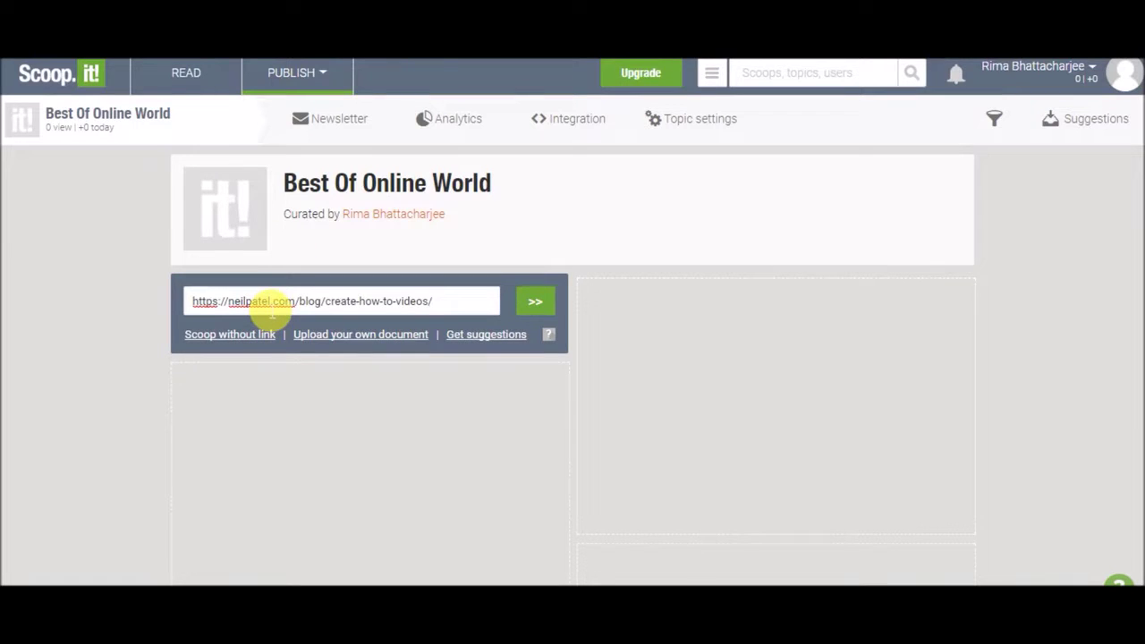
click(522, 302)
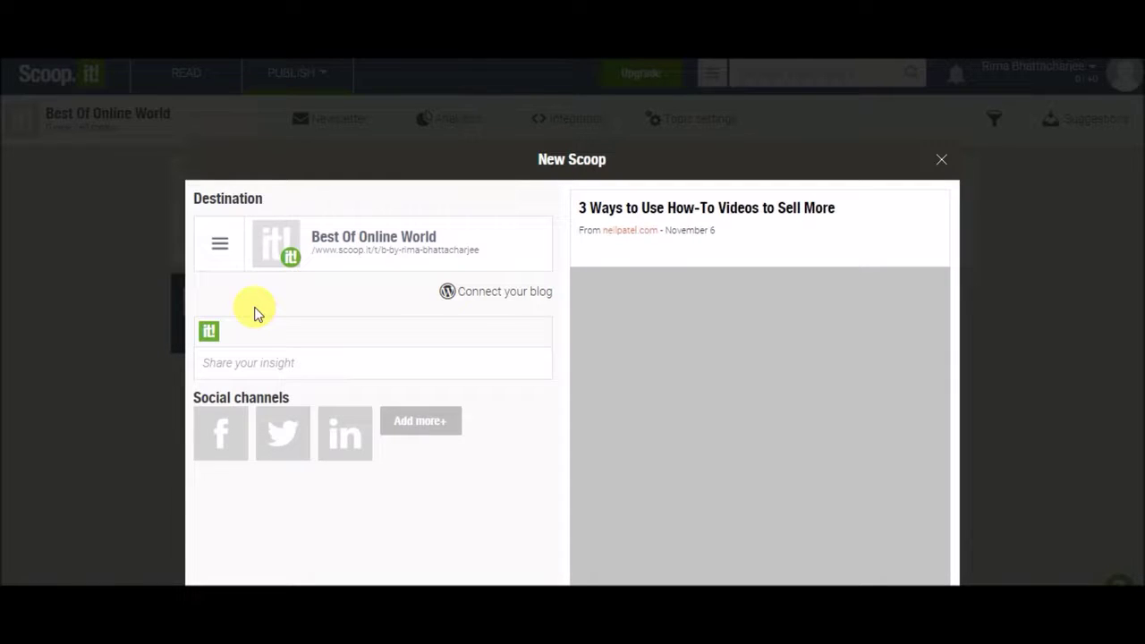
Write the insight 'One of the best article I found on the internet today. A must read!'.
click(298, 369)
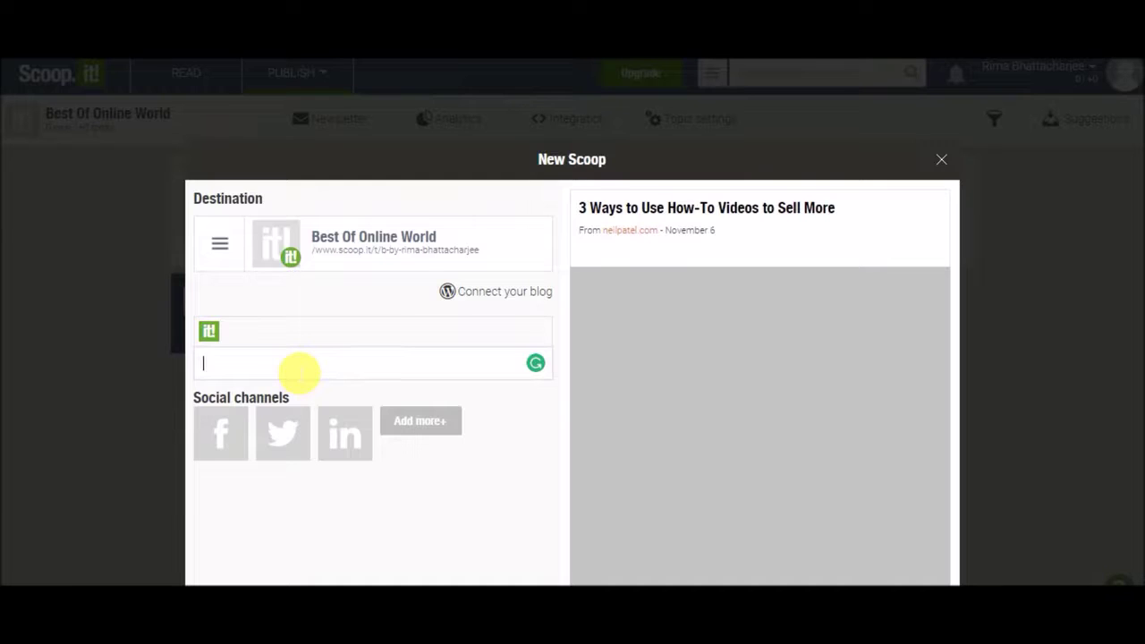
text(One of the best article I gou)
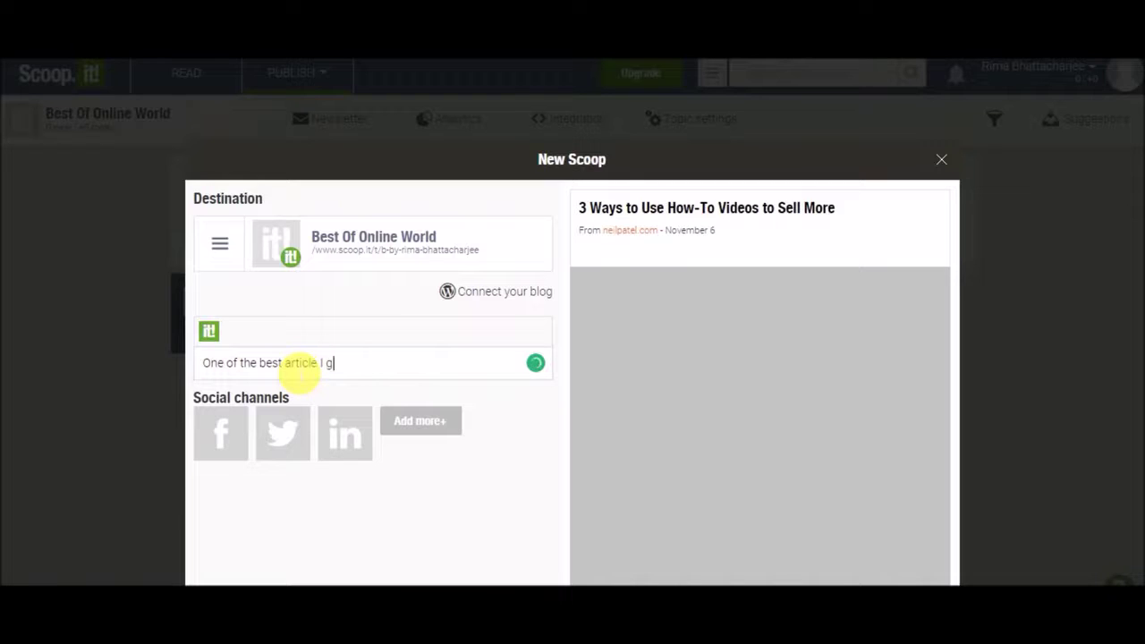
key(BackSpace)
key(BackSpace)
key(BackSpace)
text(found on the interne)
key(BackSpace)
key(BackSpace)
key(BackSpace)
text(ternet to)
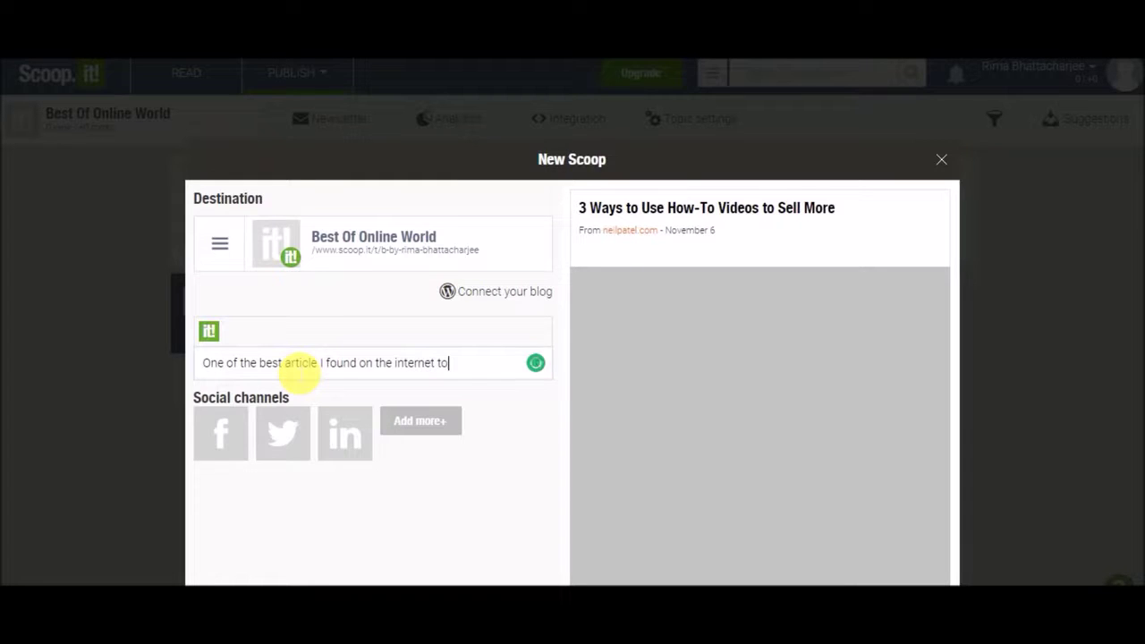
text(day. A must read!)
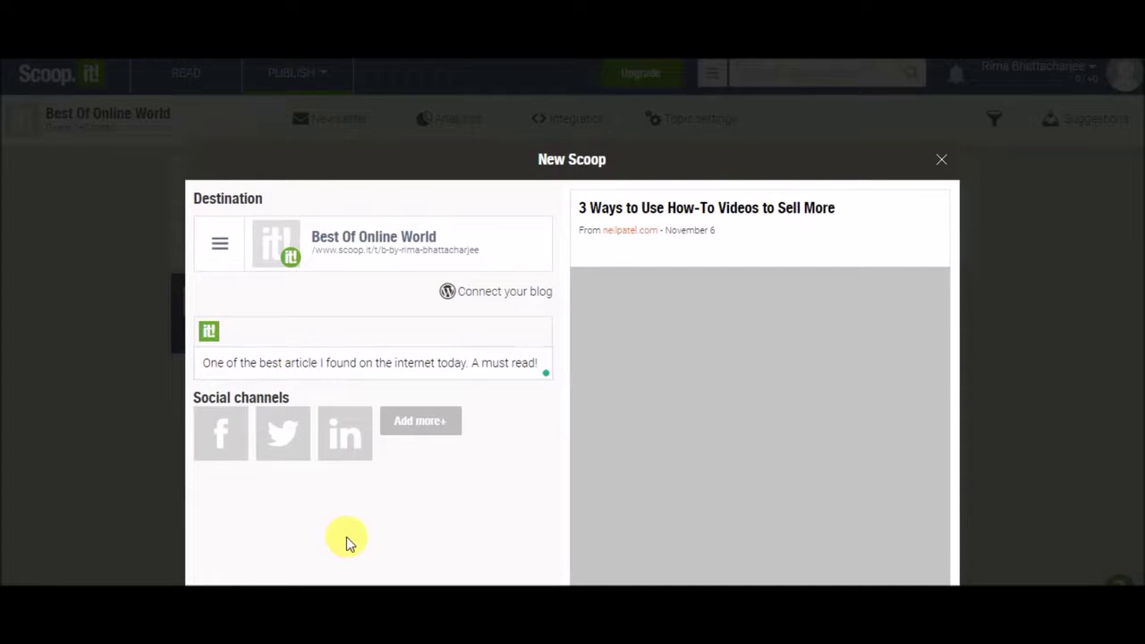
scroll(346, 537, down, 2)
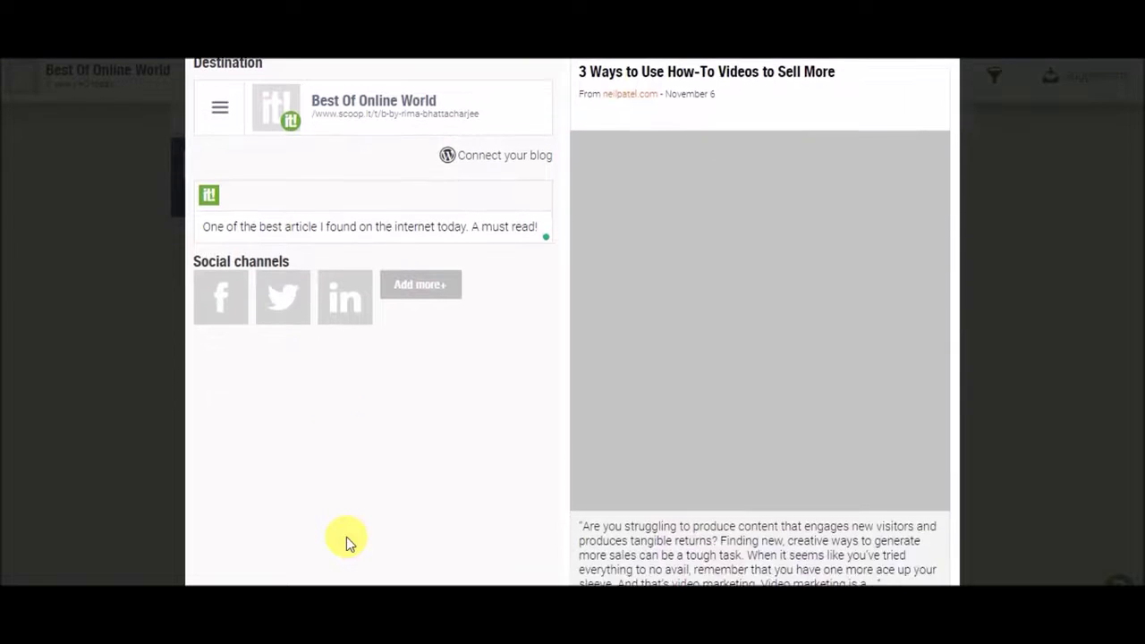
scroll(347, 537, down, 2)
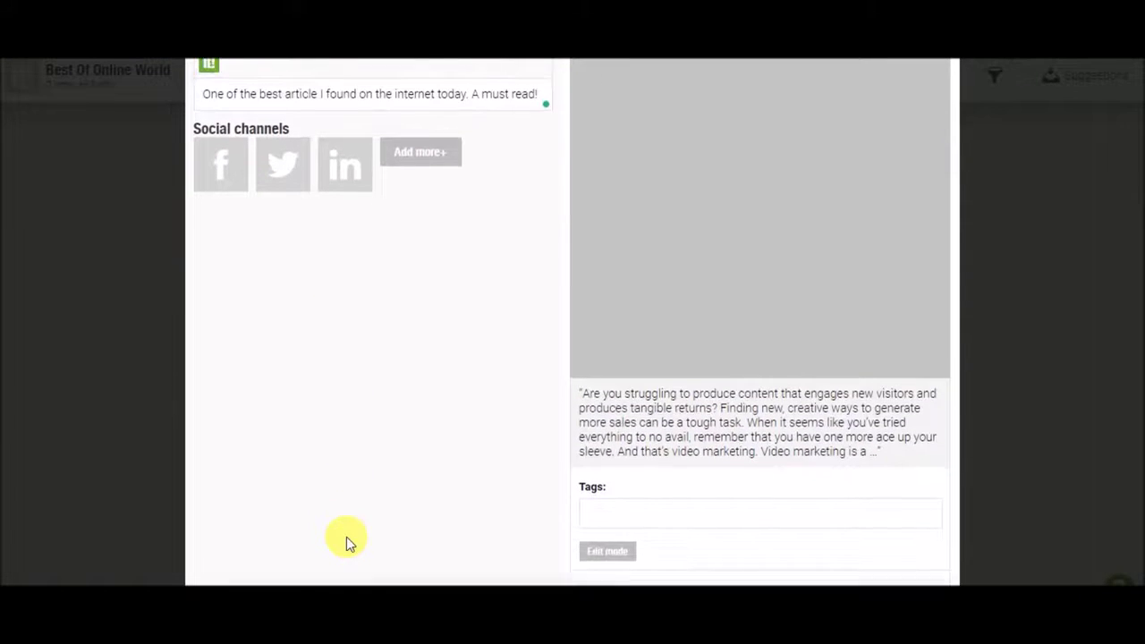
scroll(346, 537, up, 3)
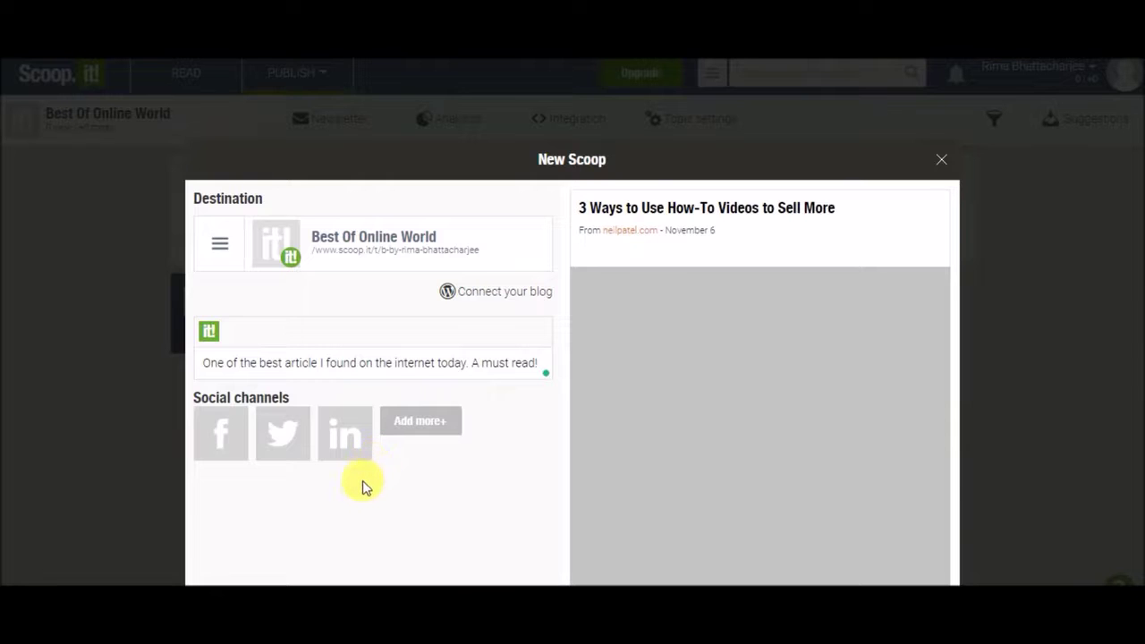
scroll(362, 495, down, 3)
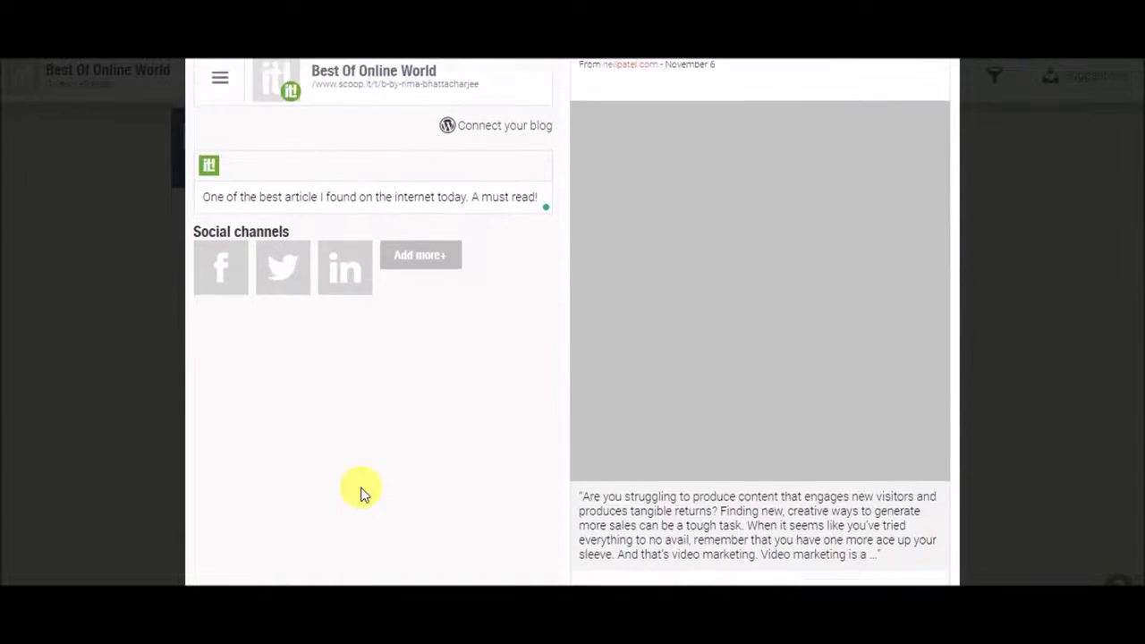
scroll(363, 495, down, 1)
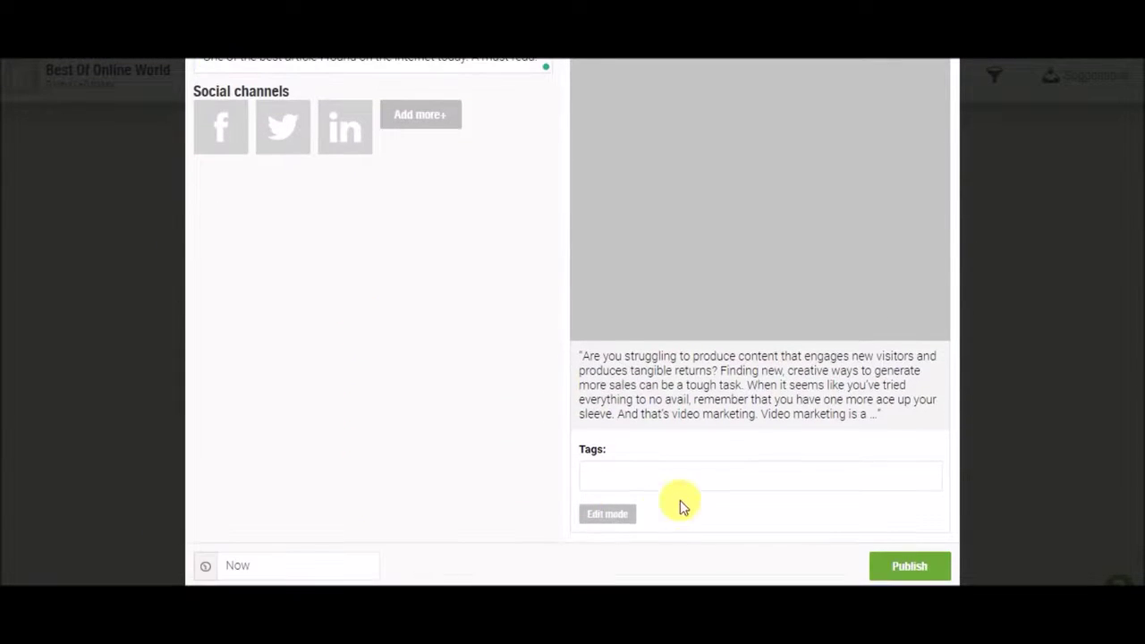
Add the tags Video marketing, Social media marketing, Digital marketing and the author's name.
click(641, 489)
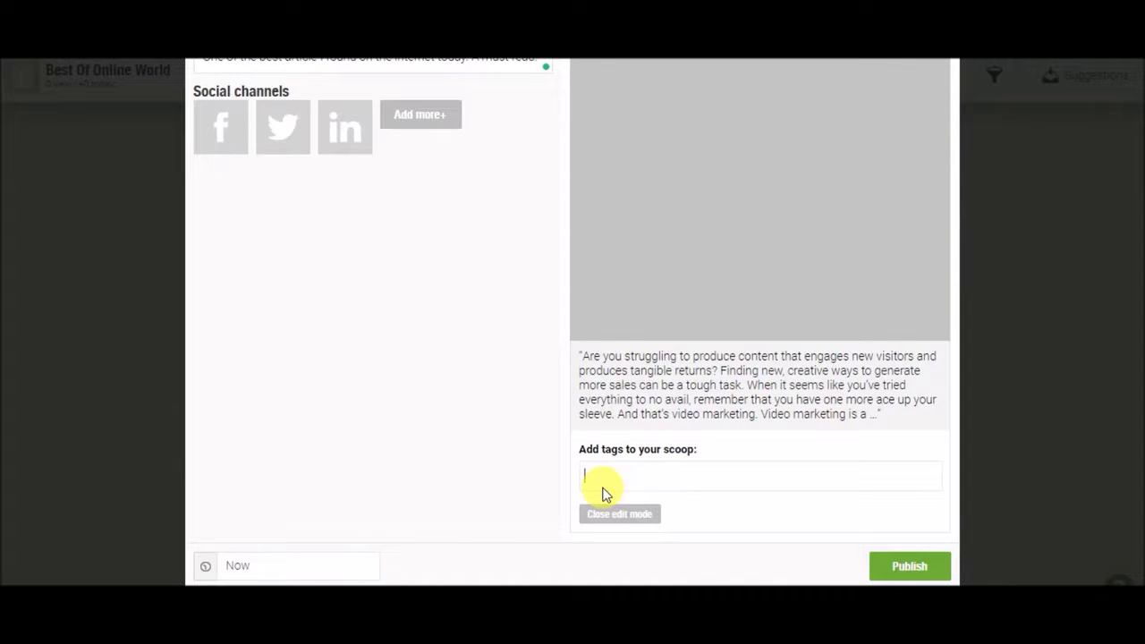
text(Video marketing)
key(Return)
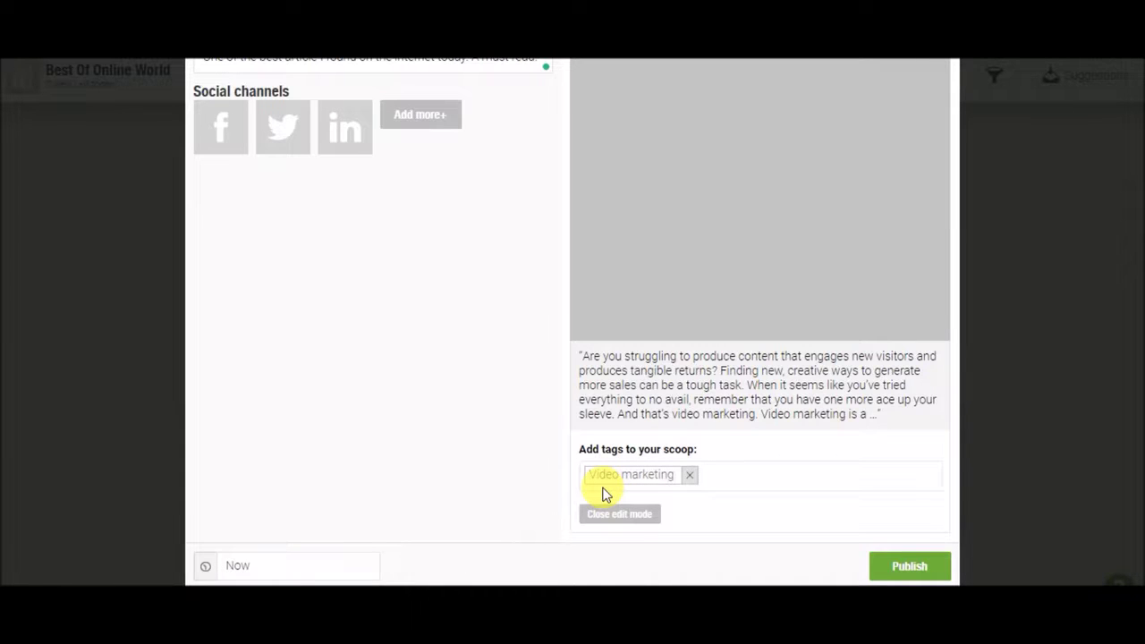
text(Social media marketing)
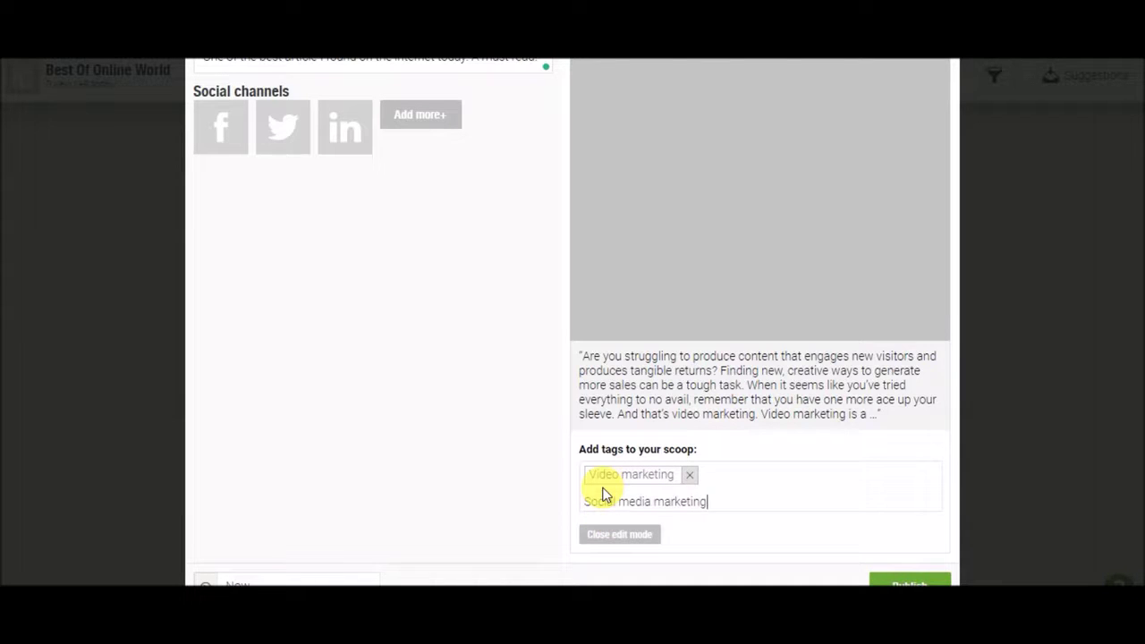
key(Return)
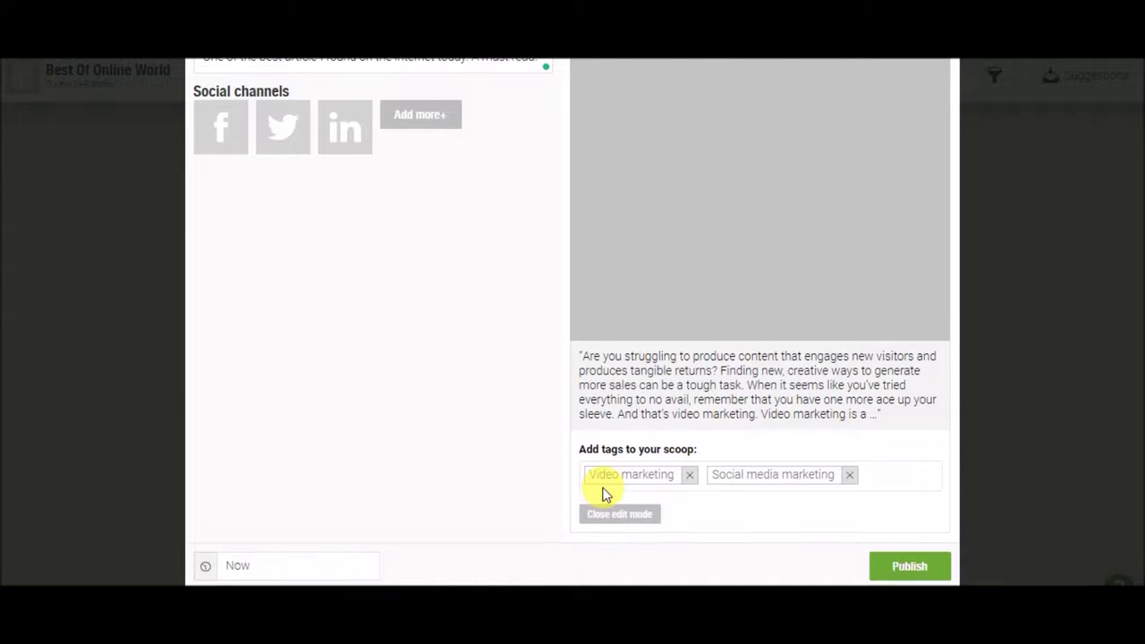
text(Digital marketing)
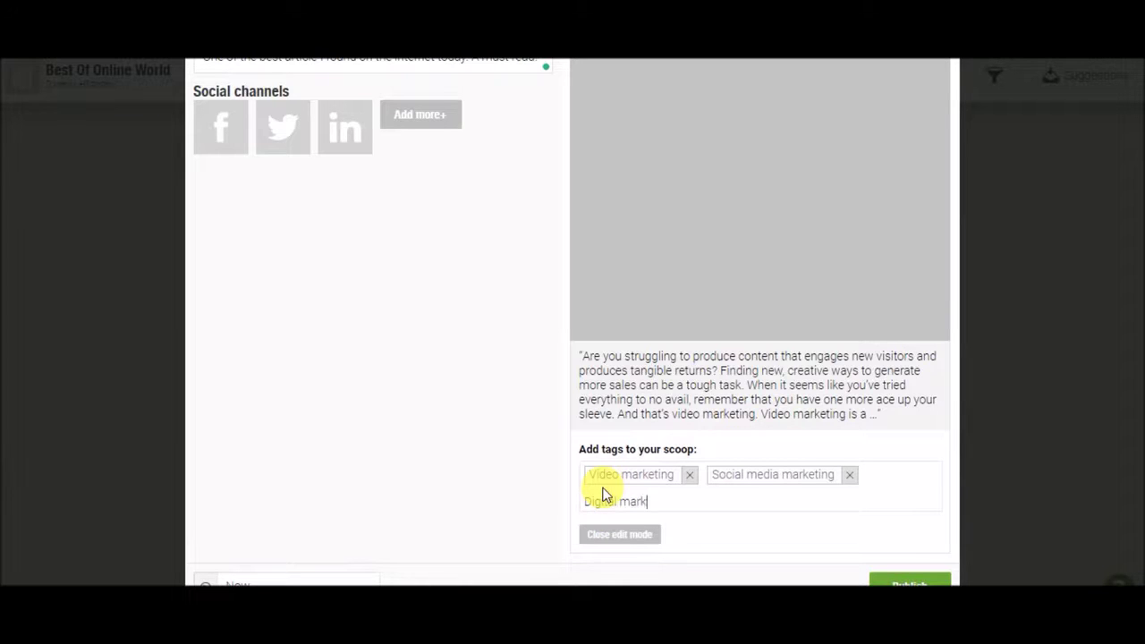
key(Return)
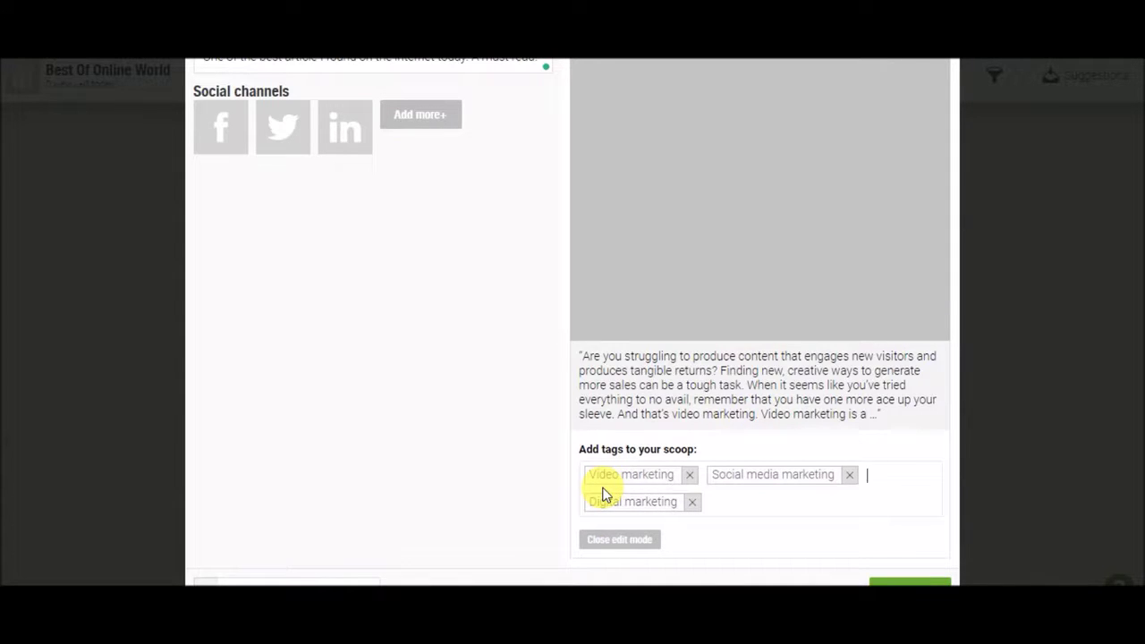
text(Neil Patel)
key(Return)
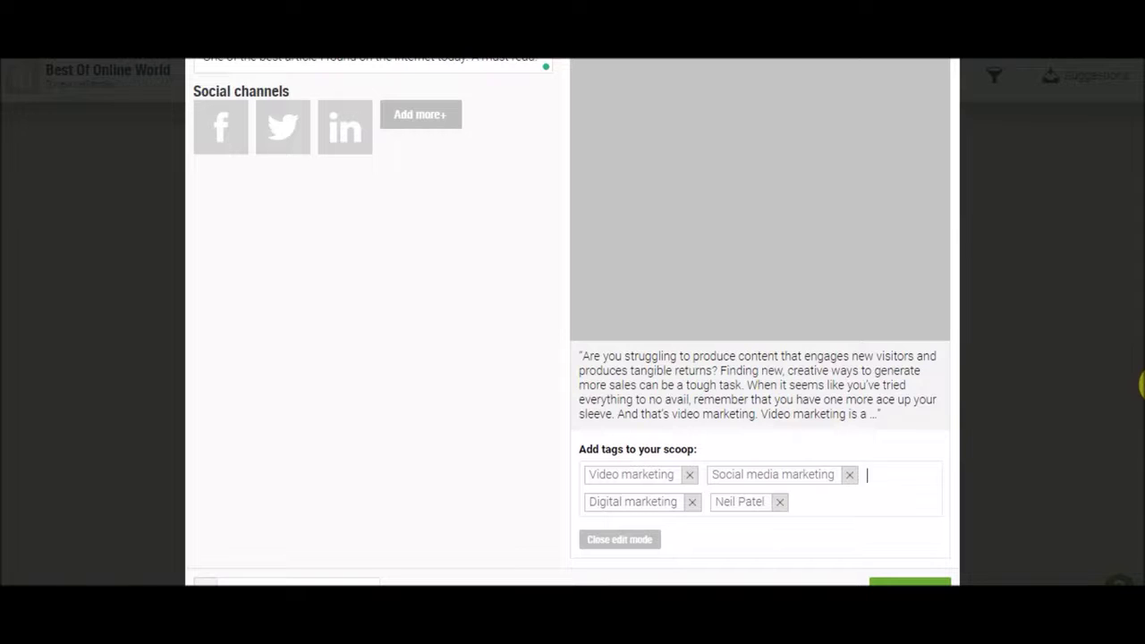
scroll(1143, 385, down, 2)
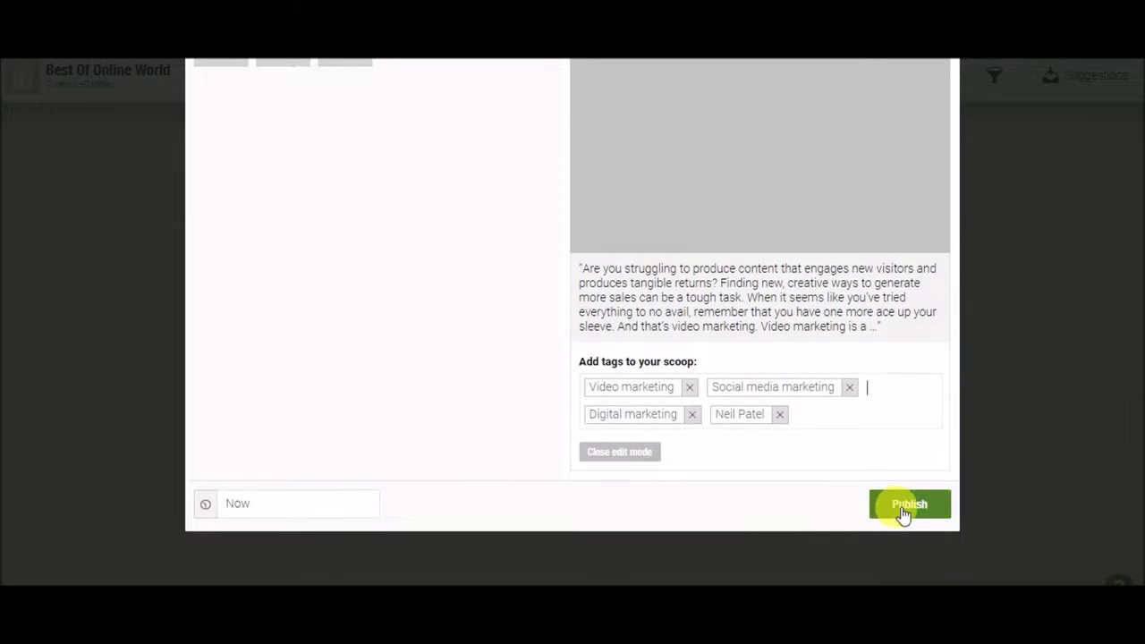
Publish the '3 Ways to Use How-To Videos to Sell More' scoop and review it on the topic page.
click(904, 507)
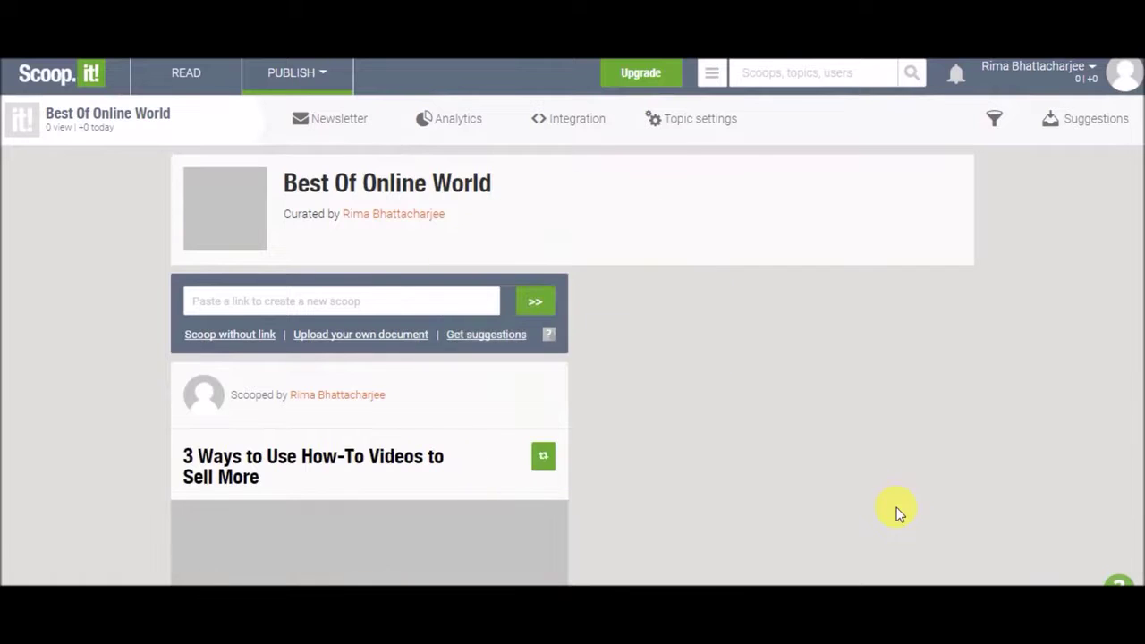
scroll(899, 513, down, 4)
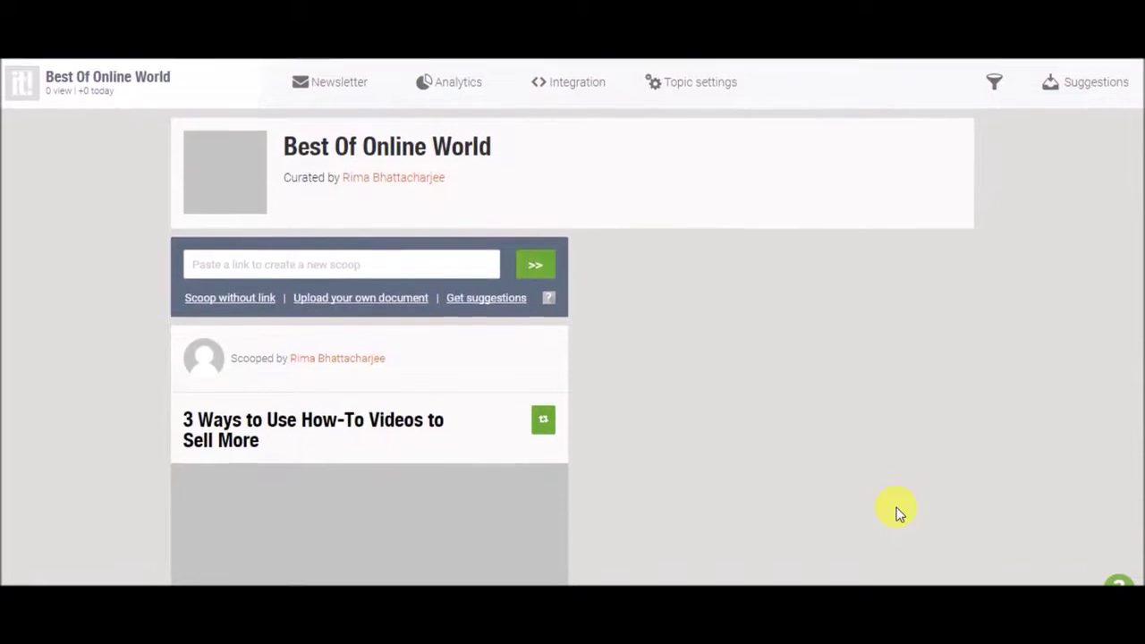
scroll(899, 513, down, 3)
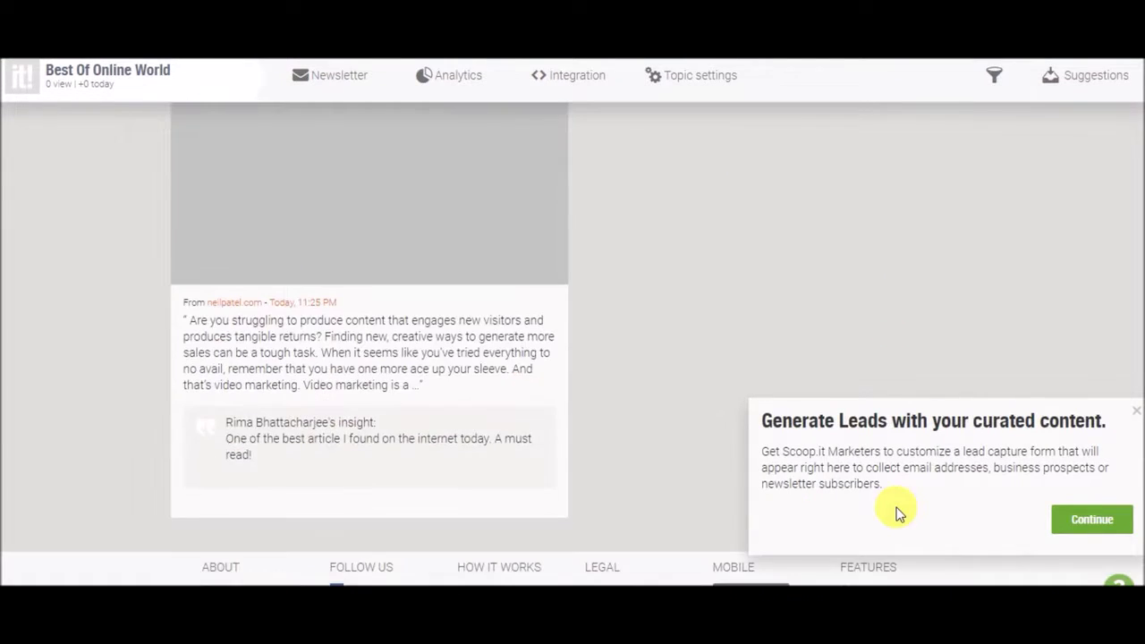
scroll(900, 515, up, 2)
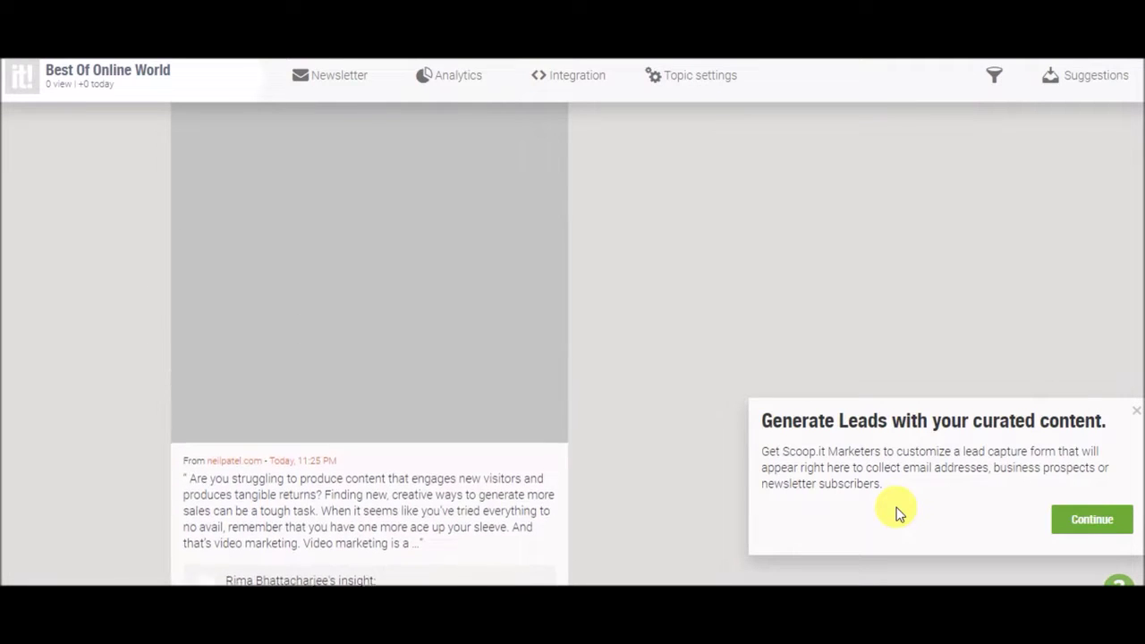
scroll(899, 513, up, 5)
scroll(899, 513, down, 1)
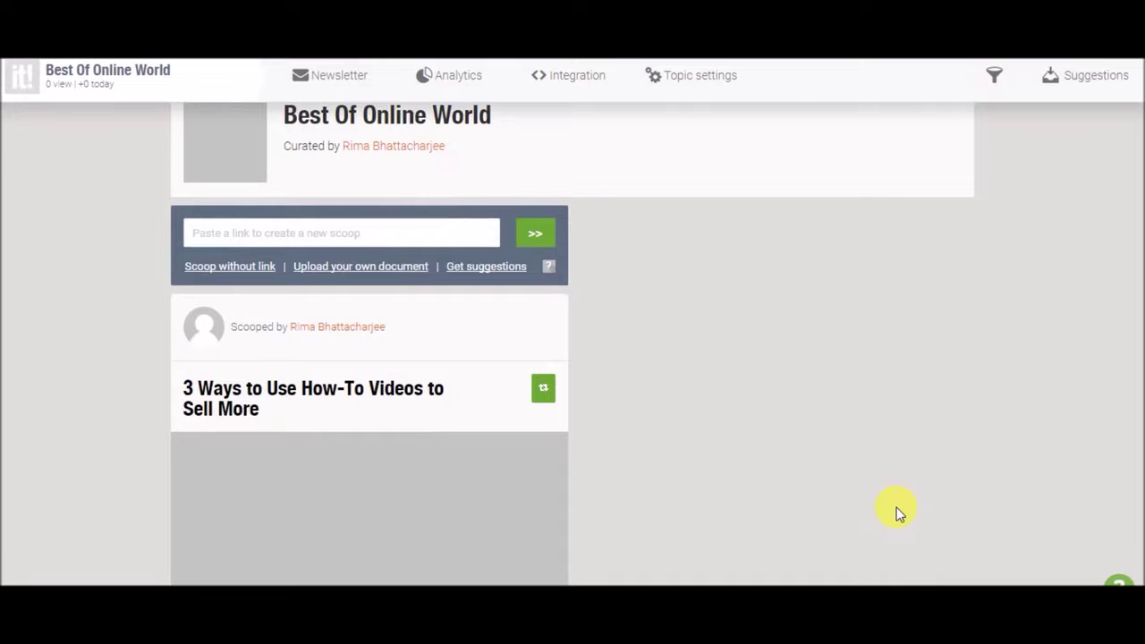
scroll(899, 512, down, 4)
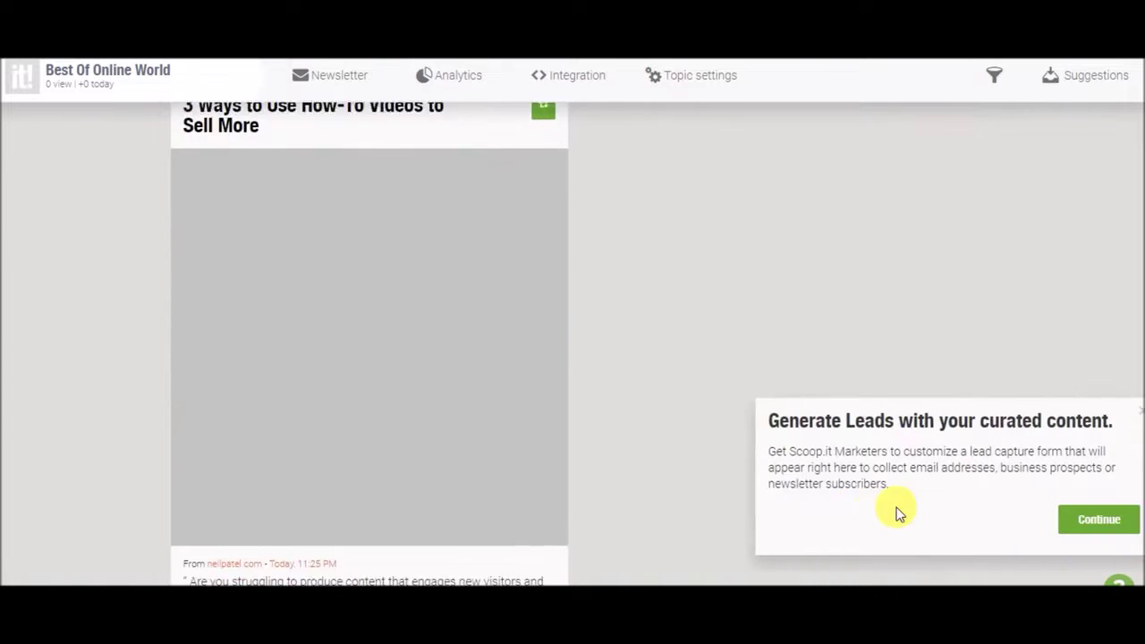